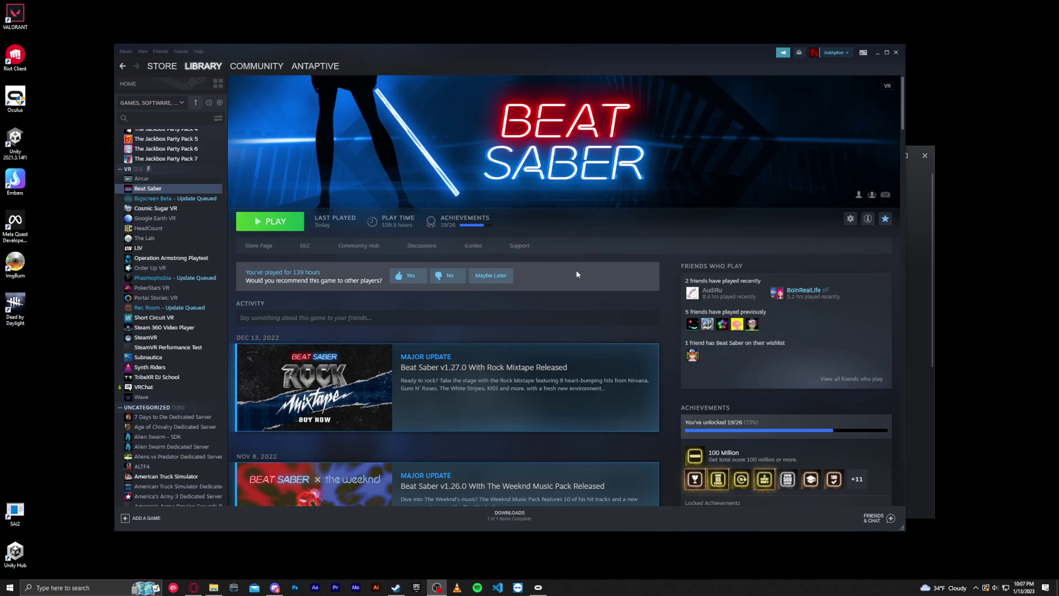
# Step: Search Windows for oculus and open the Oculus app's file location
pyautogui.click(561, 230)
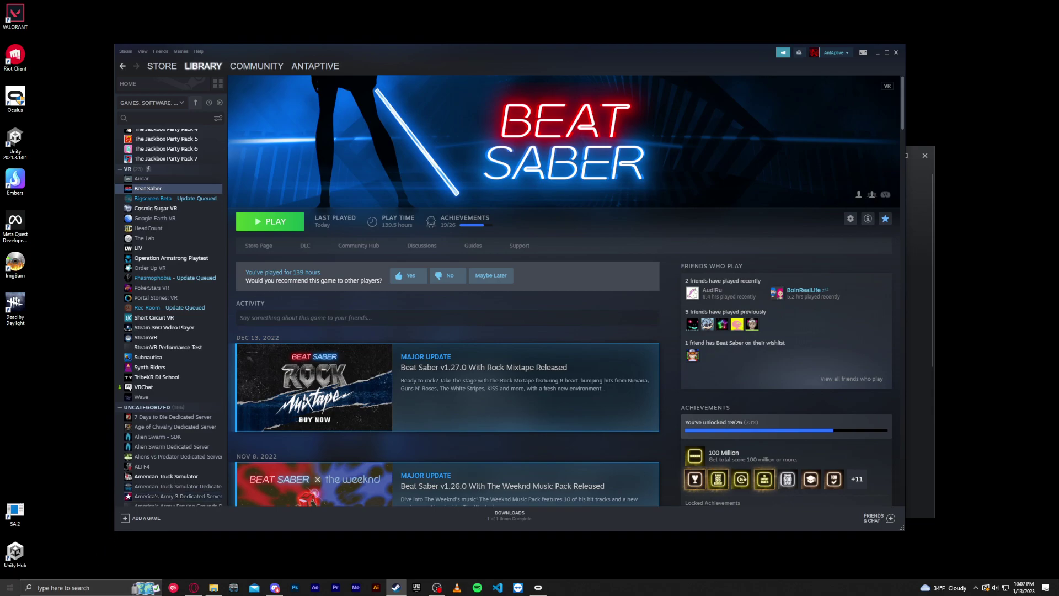
pyautogui.click(3, 590)
pyautogui.write('oculus')
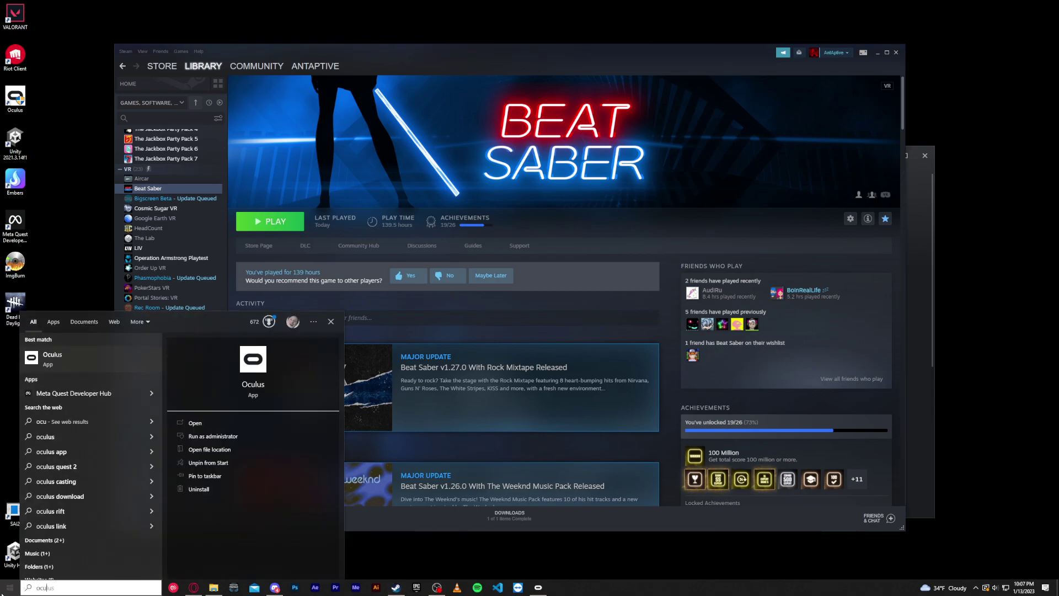
pyautogui.rightClick(72, 356)
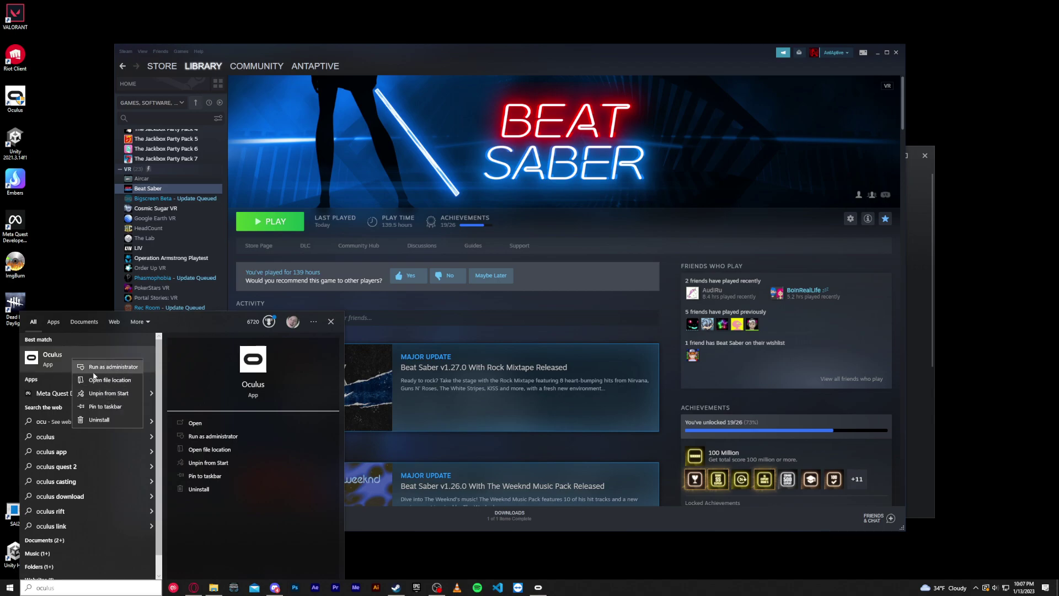
pyautogui.click(91, 379)
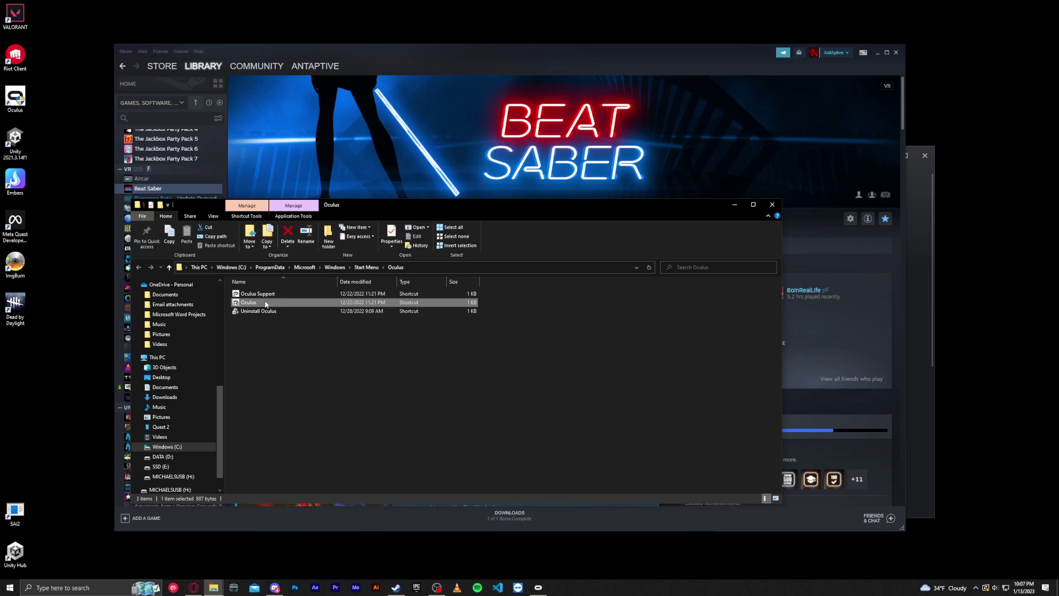
# Step: Check the Oculus shortcut's compatibility properties for the option to run the program as an administrator, and close the properties and folder windows
pyautogui.rightClick(265, 303)
pyautogui.click(298, 528)
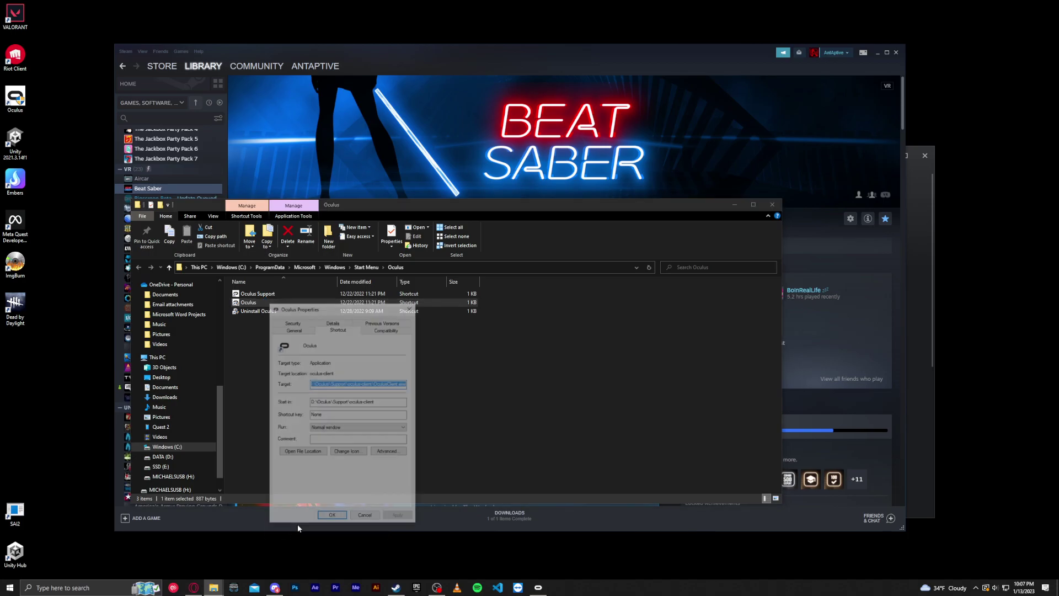
pyautogui.click(388, 329)
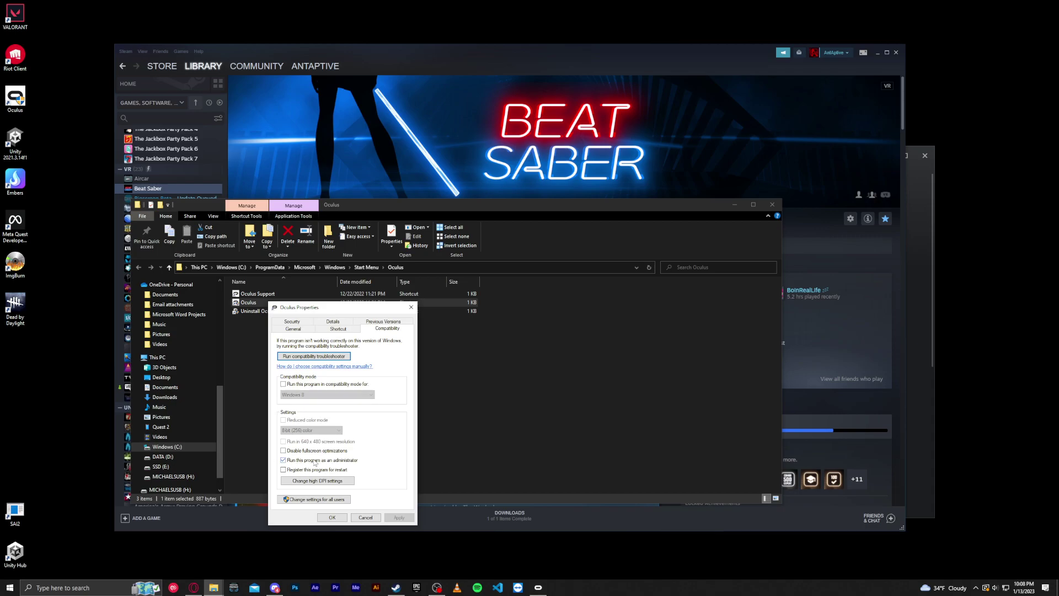
pyautogui.moveTo(349, 309); pyautogui.dragTo(600, 288)
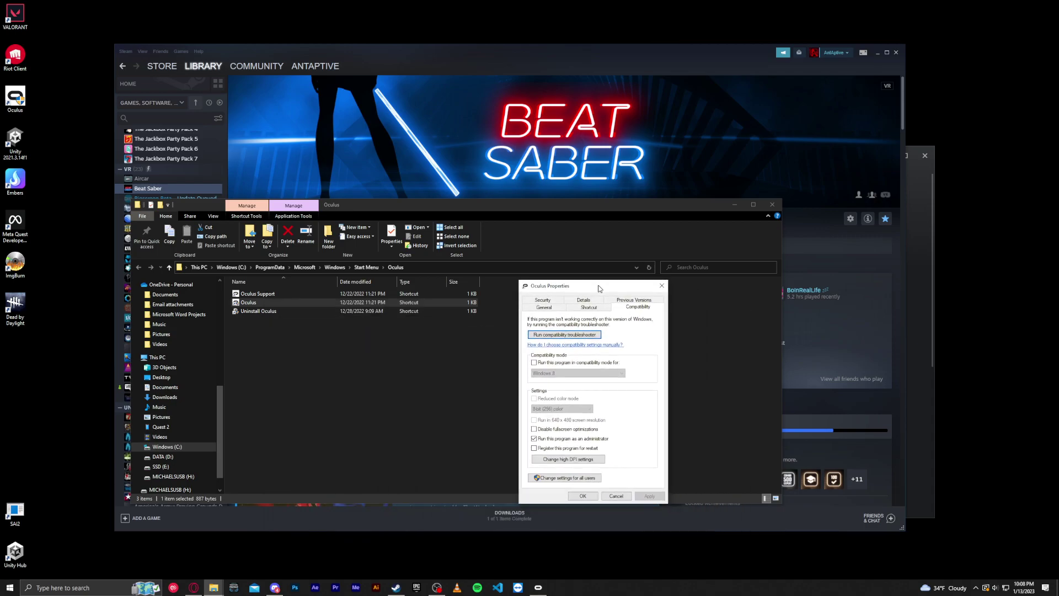
pyautogui.click(661, 285)
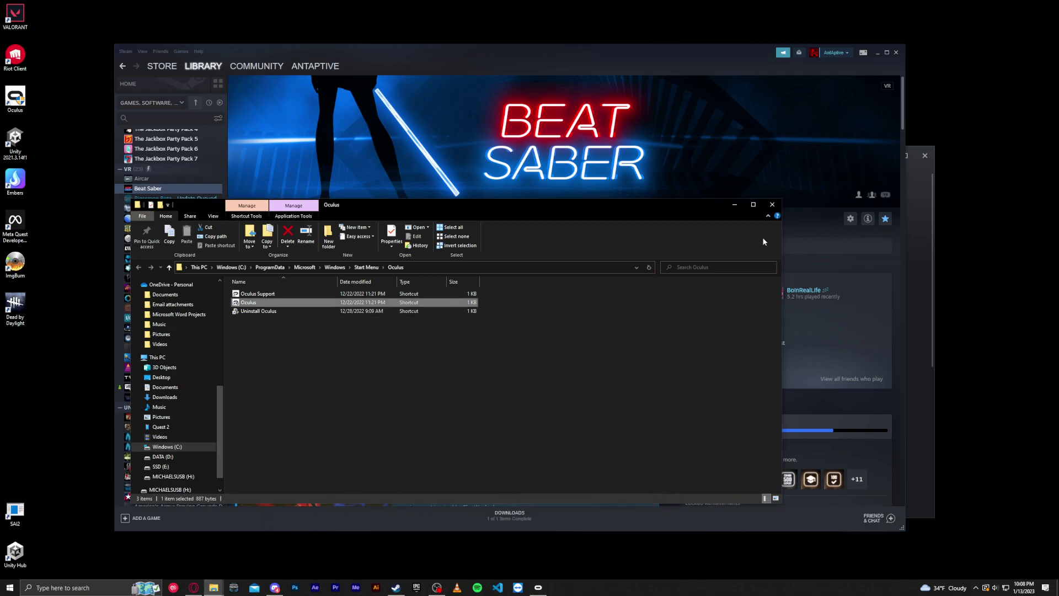
pyautogui.click(772, 203)
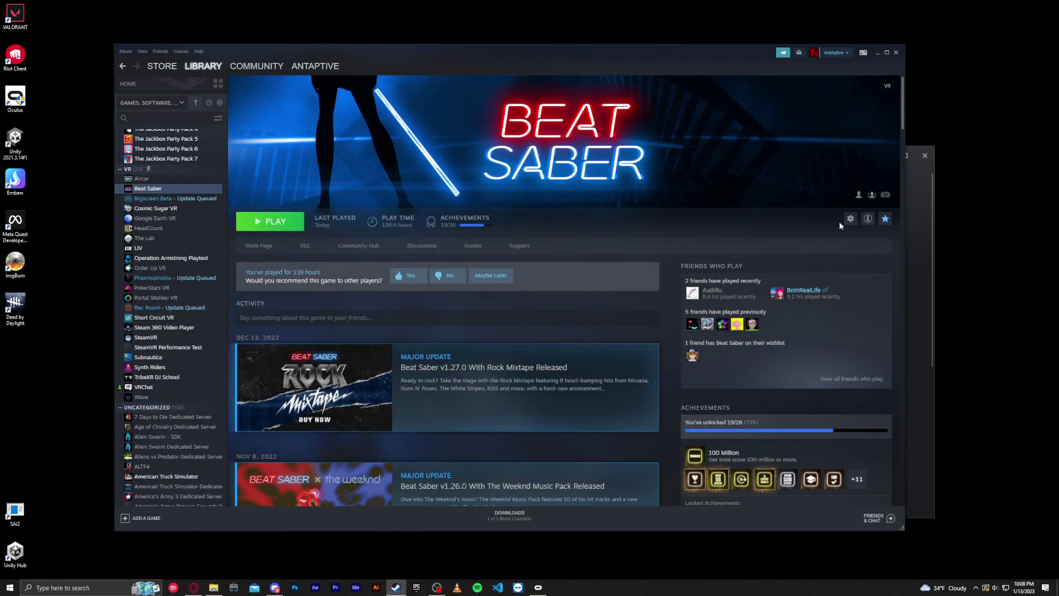
# Step: Switch to the Oculus app to examine the OpenXR Runtime entry in its General settings, and return to Steam
pyautogui.click(922, 179)
pyautogui.moveTo(617, 161); pyautogui.dragTo(458, 109)
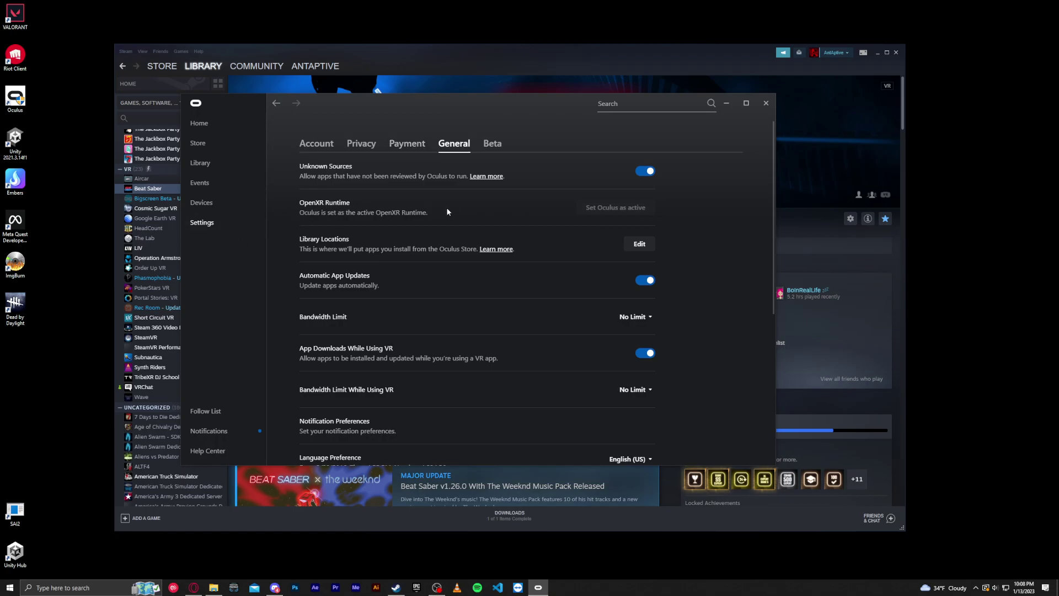
pyautogui.click(488, 65)
pyautogui.moveTo(485, 64); pyautogui.dragTo(480, 72)
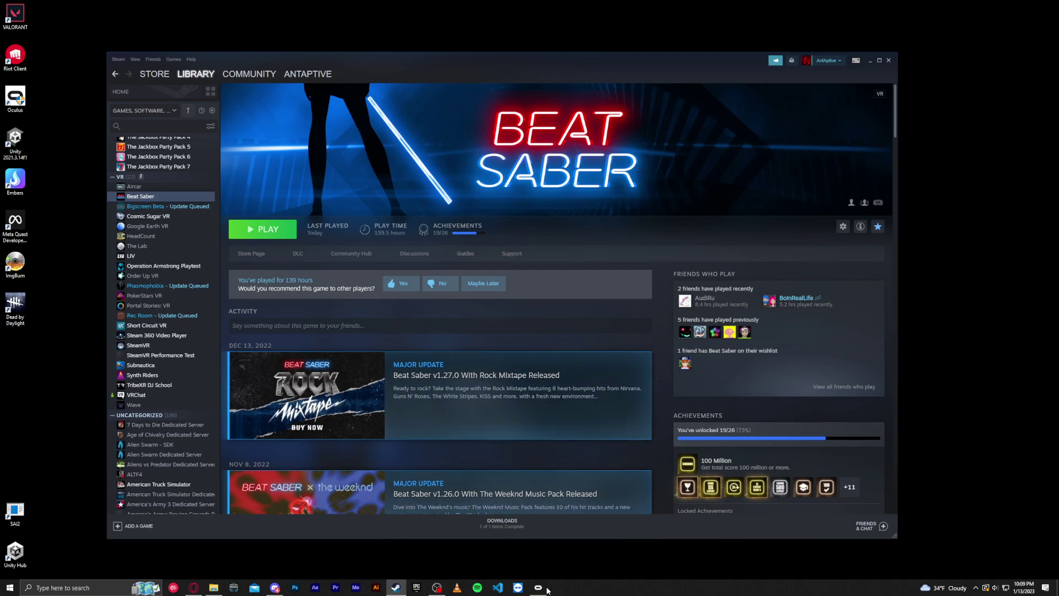
# Step: Check Beat Saber's Steam properties for the launch option -vrmode Oculus and close them
pyautogui.moveTo(543, 591)
pyautogui.rightClick(133, 198)
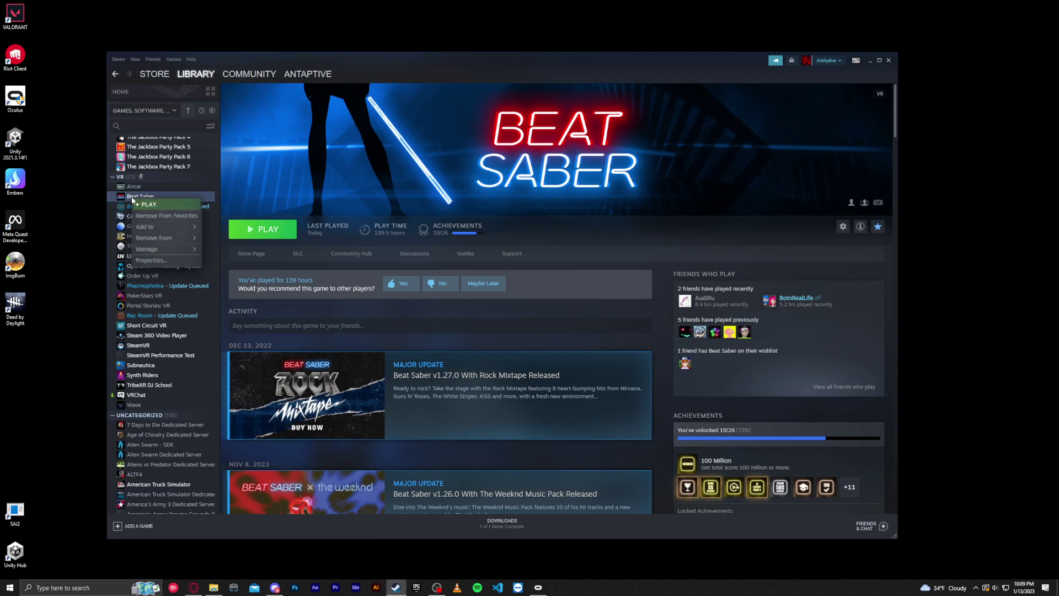
pyautogui.moveTo(148, 248)
pyautogui.click(168, 261)
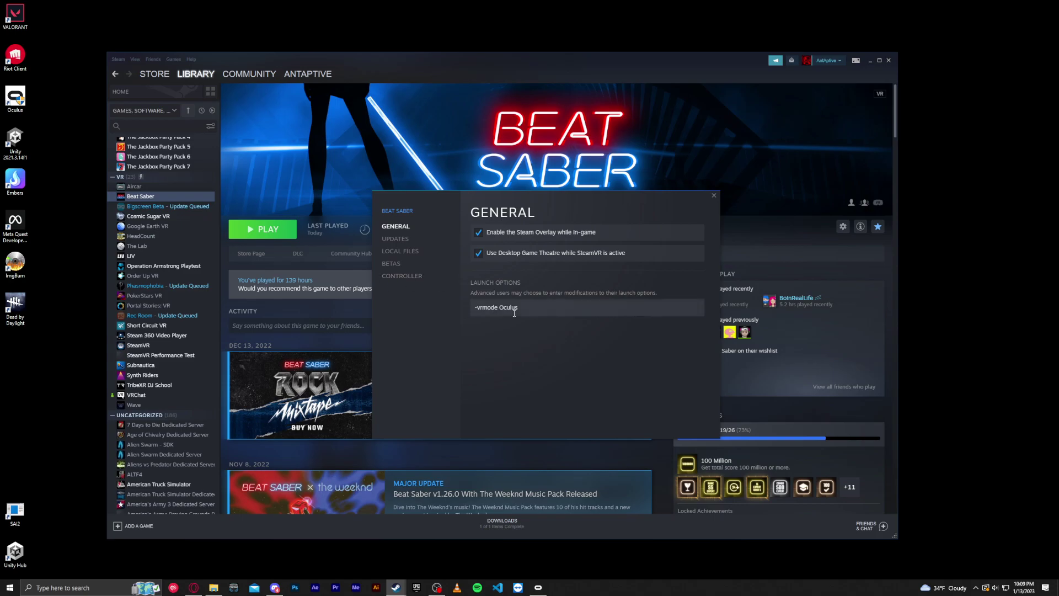
pyautogui.moveTo(519, 309); pyautogui.dragTo(459, 321)
pyautogui.moveTo(544, 200); pyautogui.dragTo(485, 213)
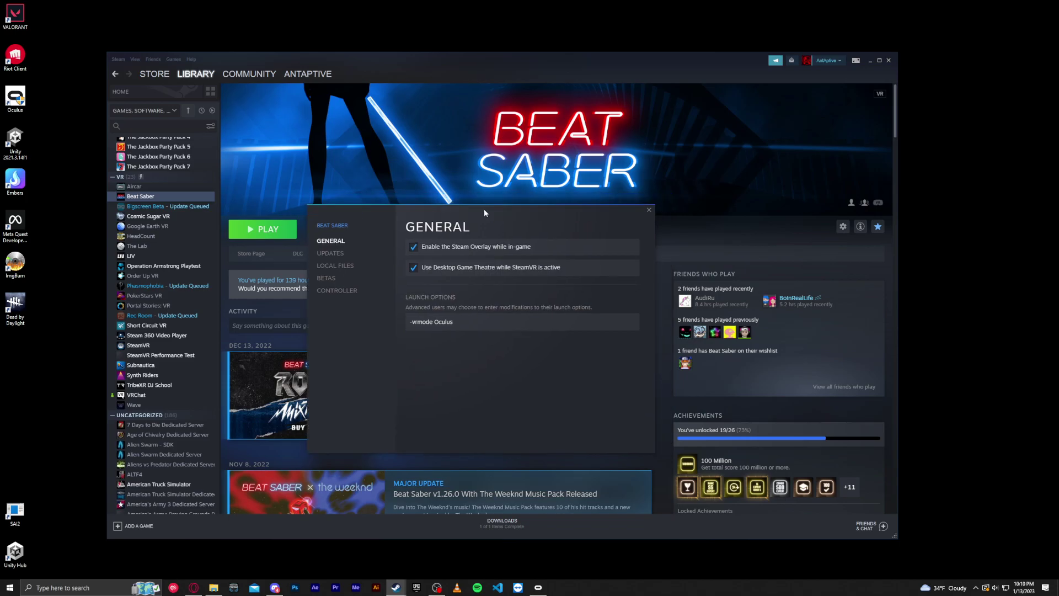
pyautogui.click(649, 210)
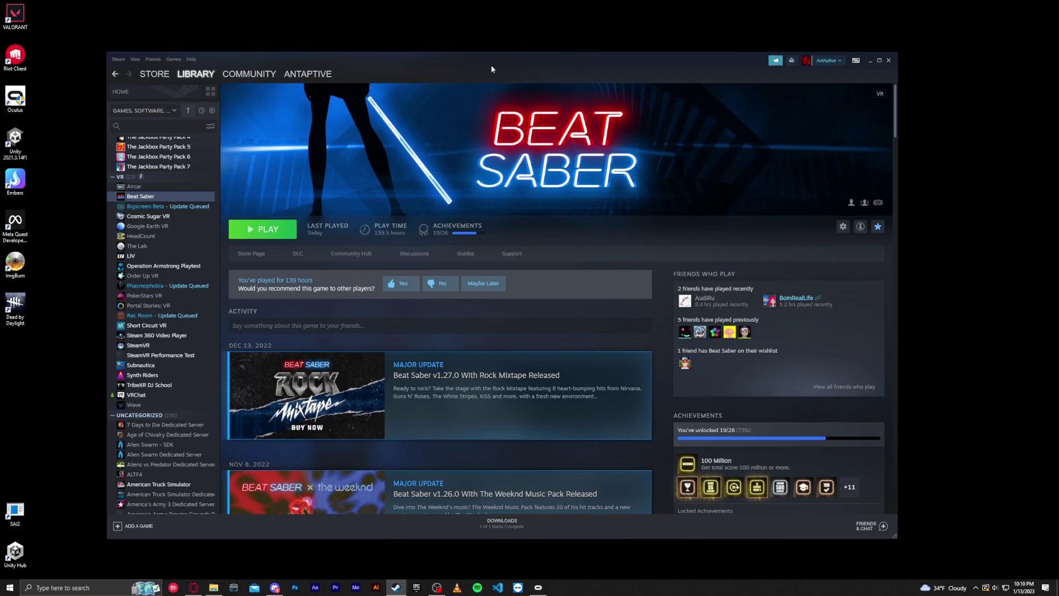
# Step: Switch to the Oculus app, inspect the Quest 2 and Touch graphics preferences, try a higher render resolution, and cancel the change
pyautogui.click(538, 586)
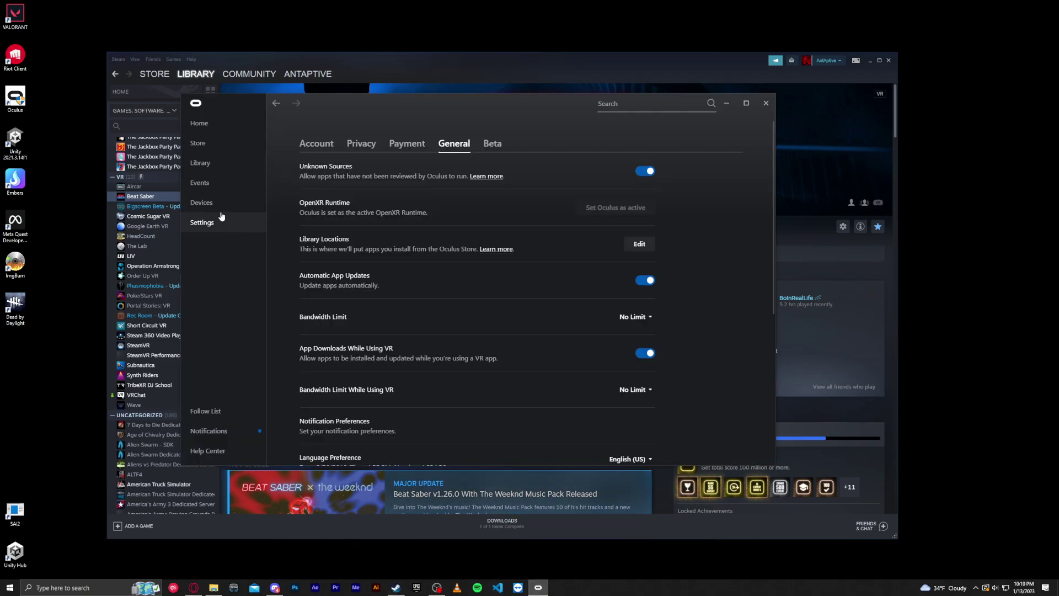
pyautogui.click(219, 203)
pyautogui.click(656, 213)
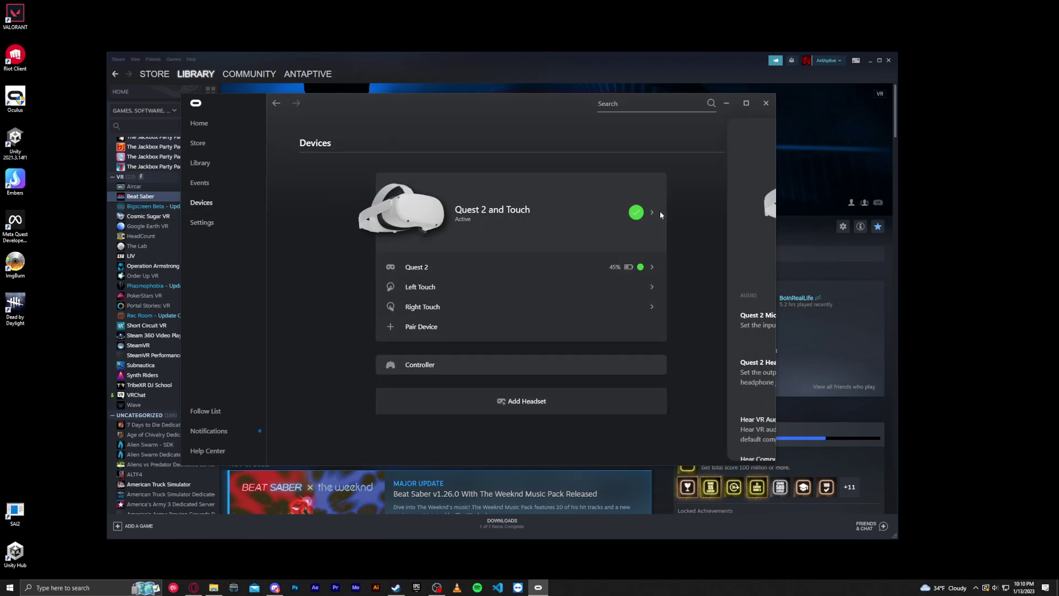
pyautogui.scroll(-5, 664, 305)
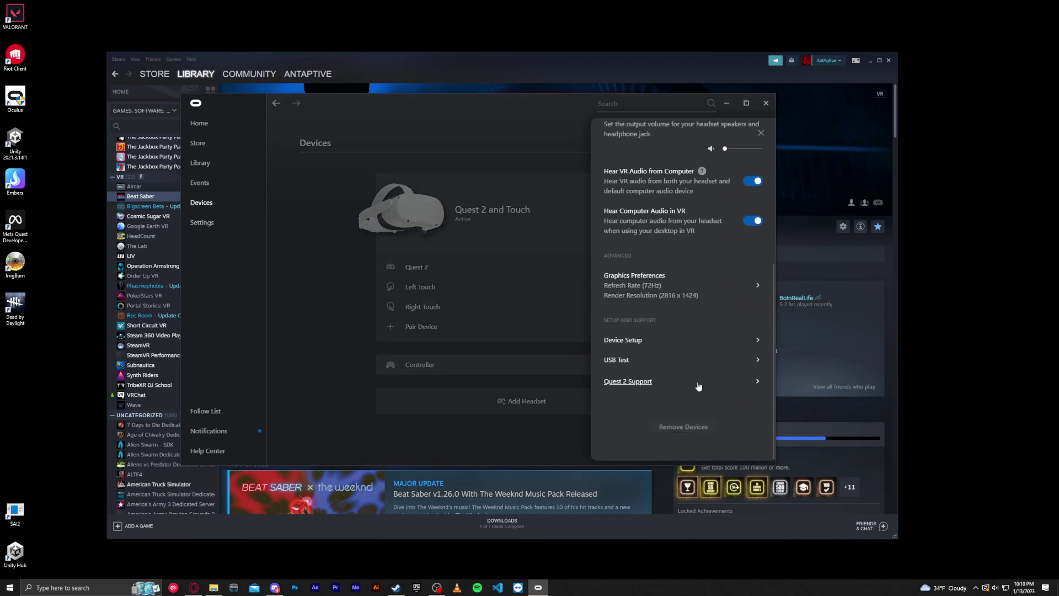
pyautogui.click(721, 295)
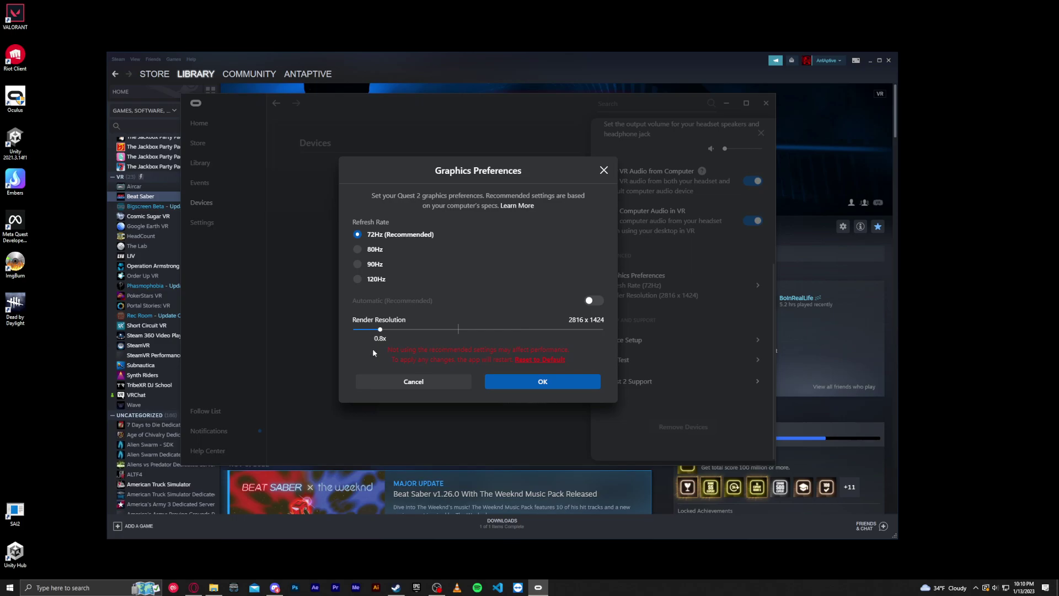
pyautogui.moveTo(380, 330); pyautogui.dragTo(455, 332)
pyautogui.click(417, 381)
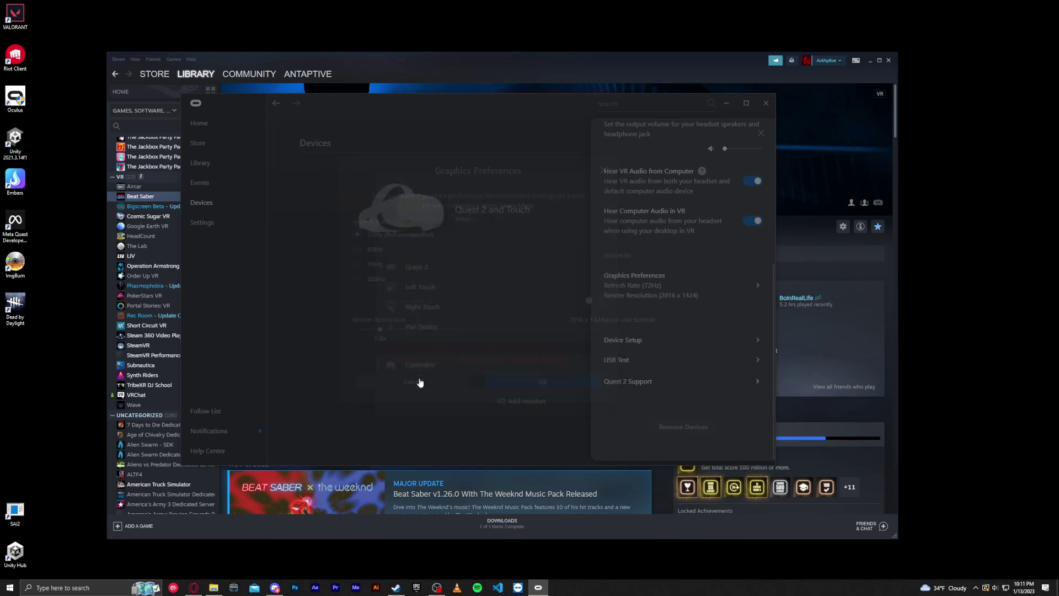
pyautogui.click(502, 119)
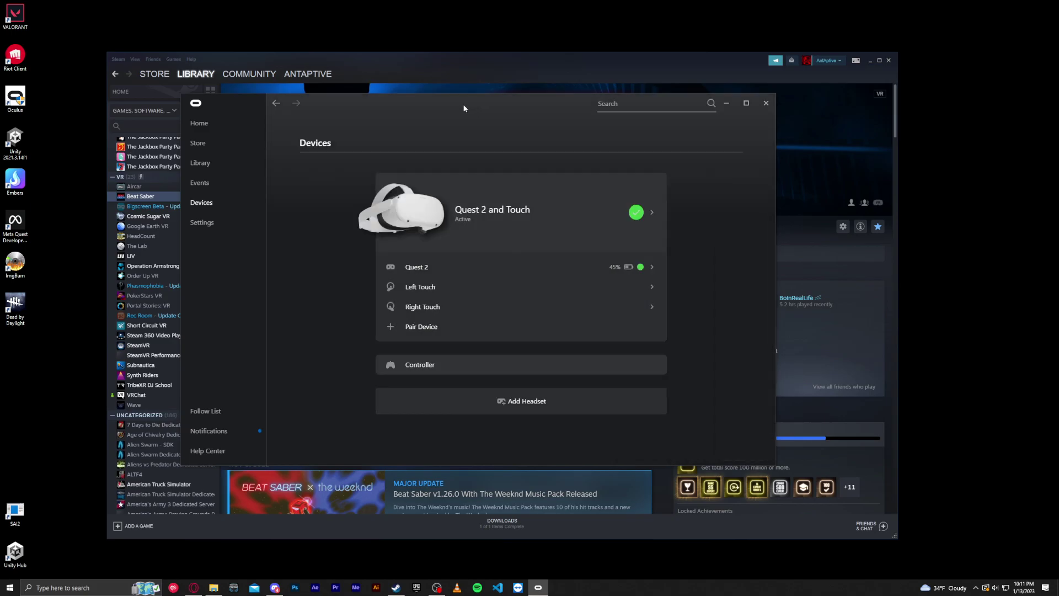
# Step: Reopen the Quest 2 and Touch device details, look through the audio and advanced settings, and close them
pyautogui.moveTo(461, 106); pyautogui.dragTo(549, 143)
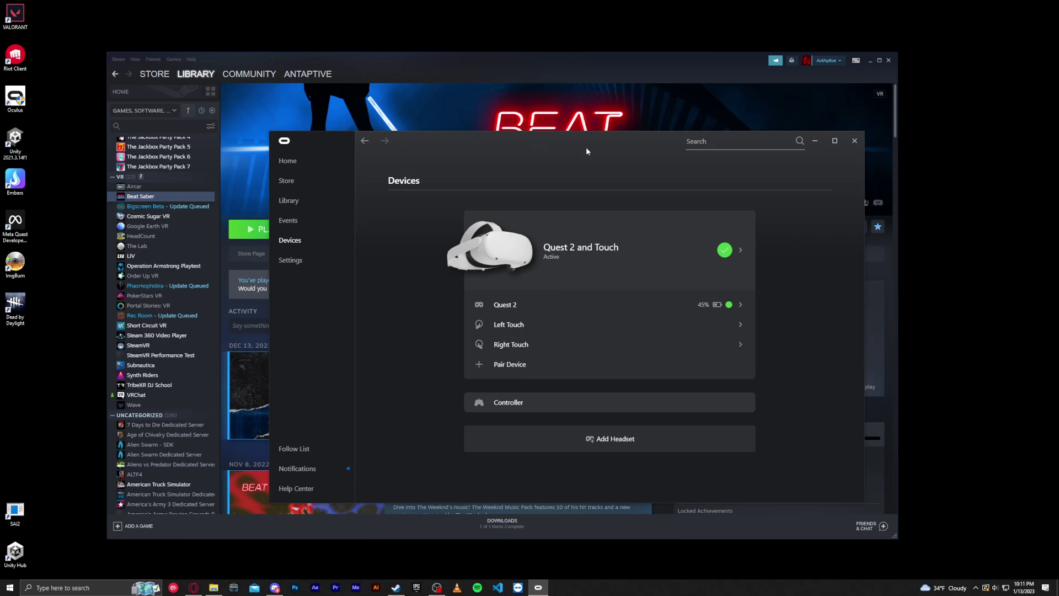
pyautogui.click(601, 249)
pyautogui.scroll(5, 739, 287)
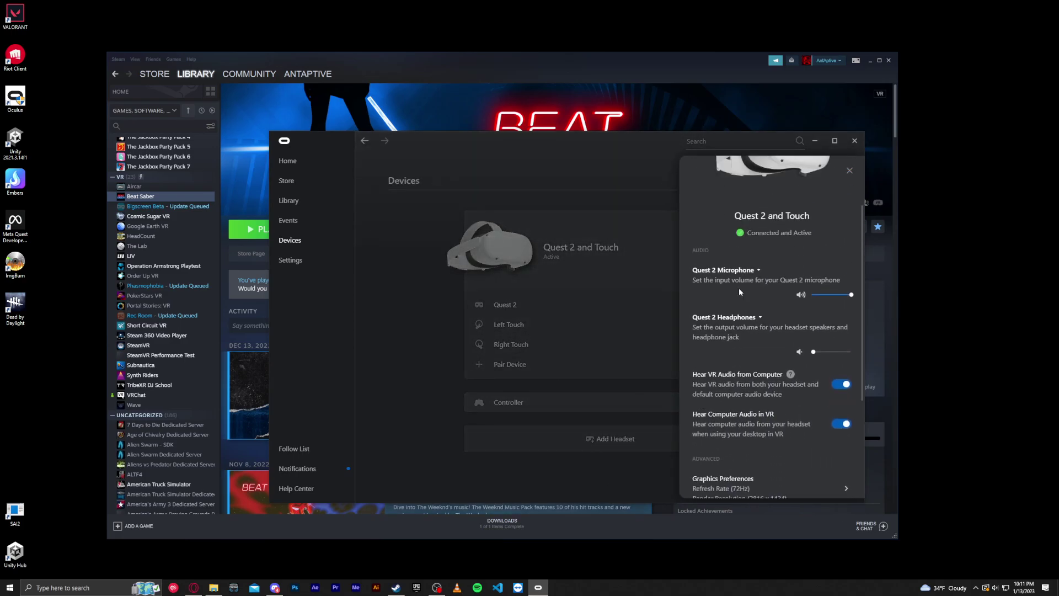
pyautogui.scroll(-5, 742, 295)
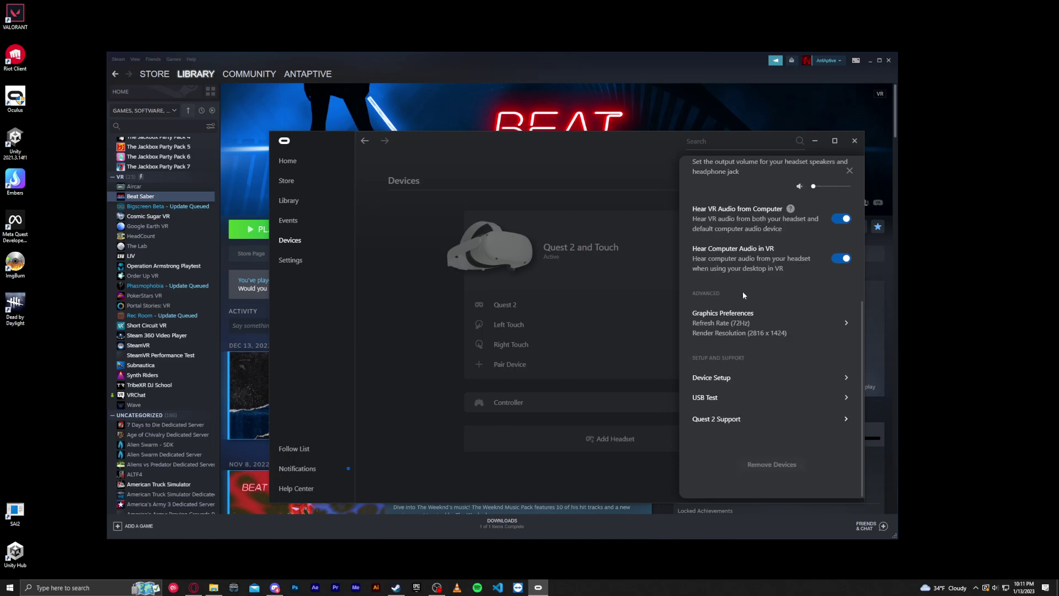
pyautogui.click(850, 171)
pyautogui.moveTo(546, 141); pyautogui.dragTo(497, 132)
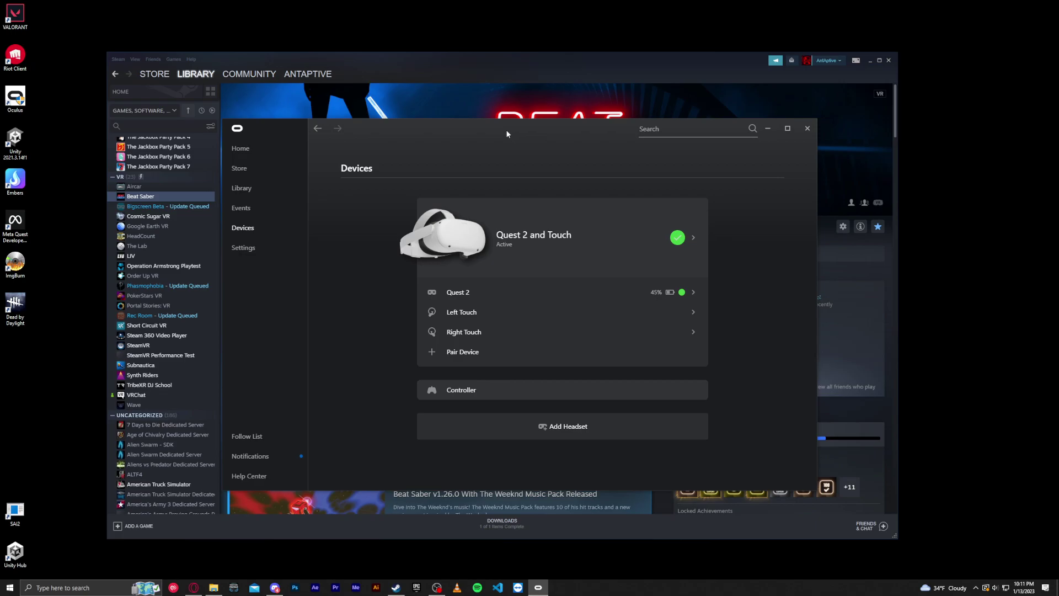
pyautogui.moveTo(508, 135); pyautogui.dragTo(506, 99)
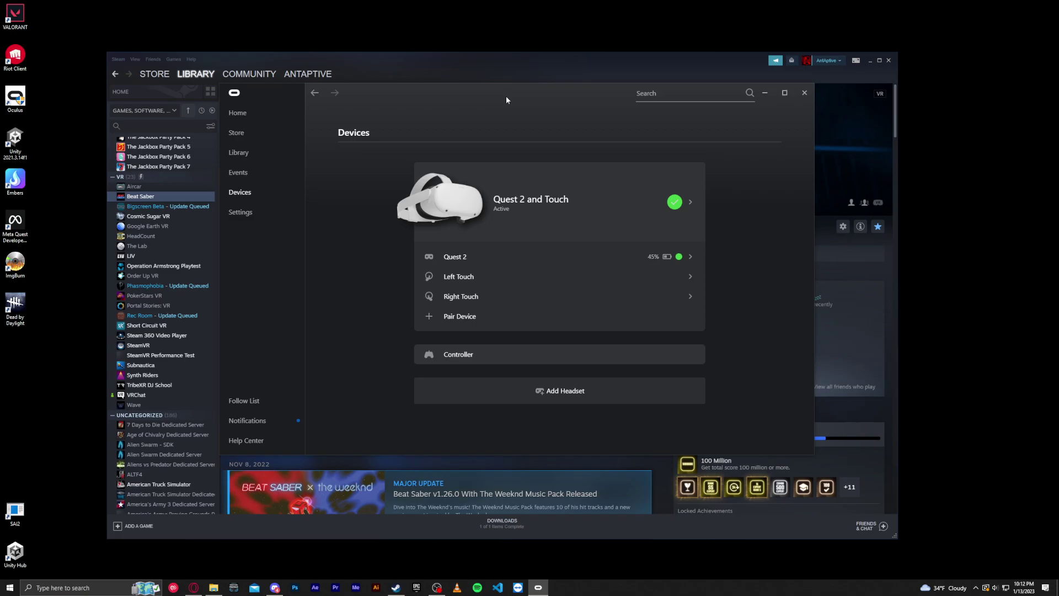
pyautogui.moveTo(506, 99); pyautogui.dragTo(515, 131)
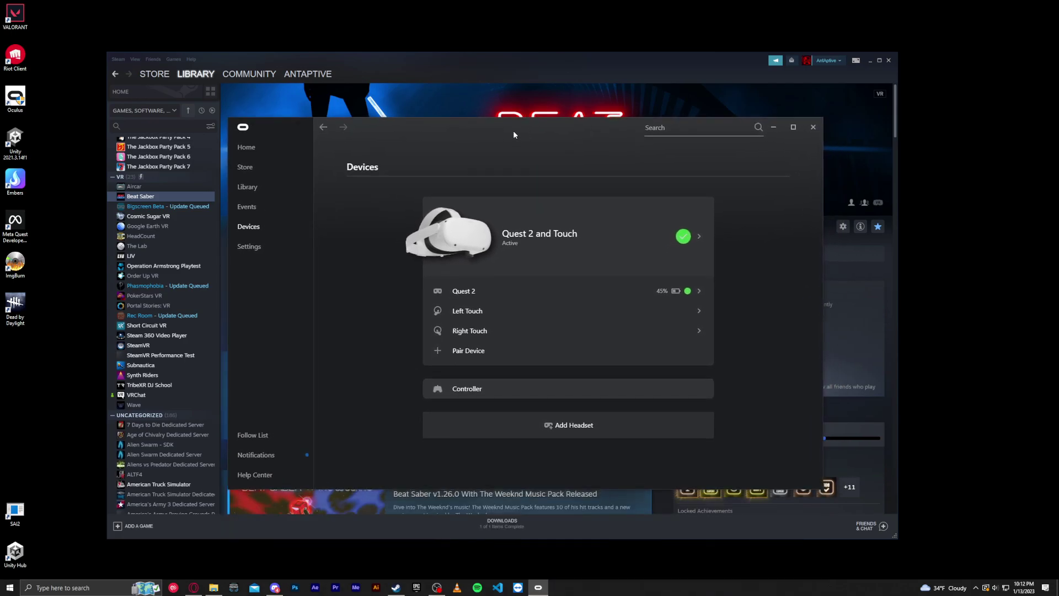